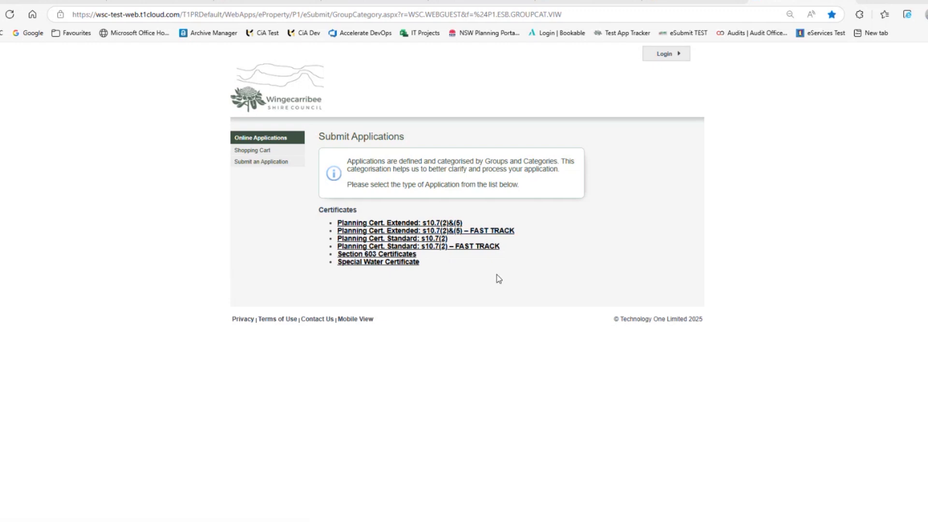
# Step: Start a Section 603 Certificates application and agree to the terms and conditions
pyautogui.click(369, 262)
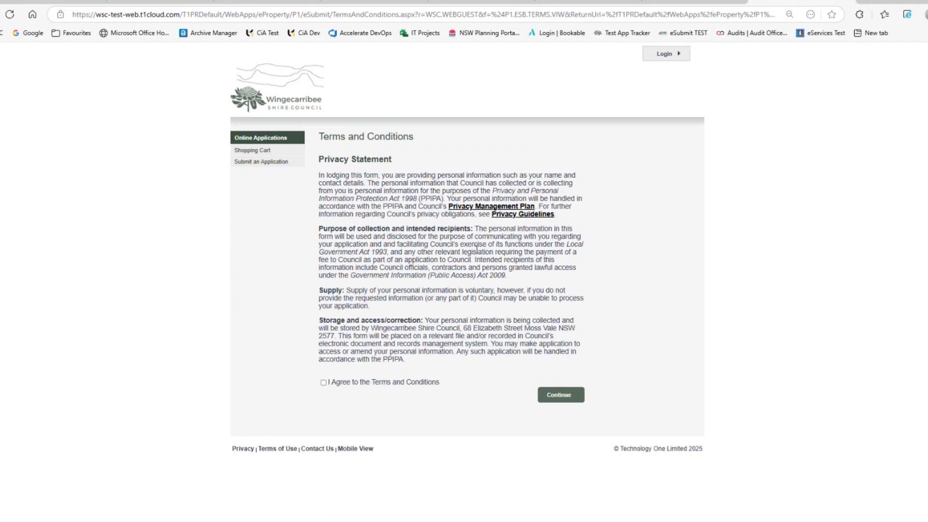
pyautogui.click(324, 384)
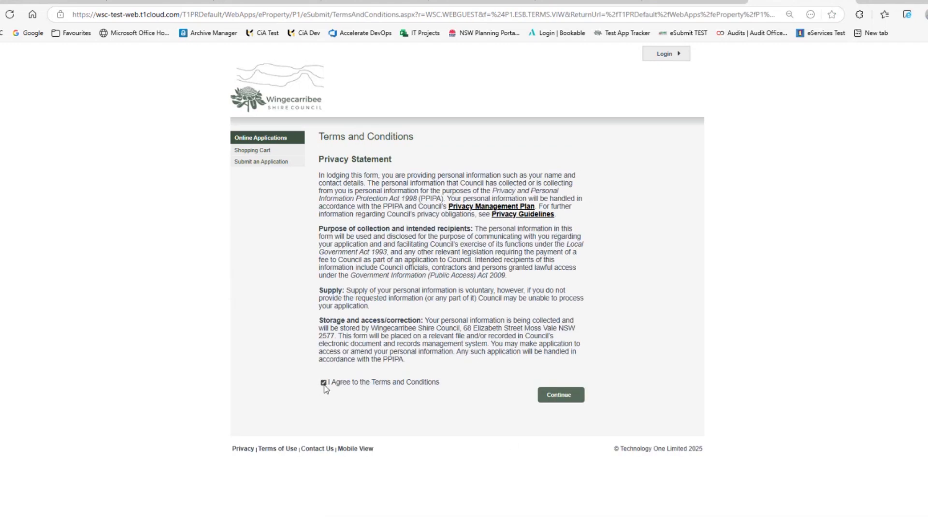
# Step: Continue past the terms, enter the owner's name and answer No to the subdivision question
pyautogui.click(557, 398)
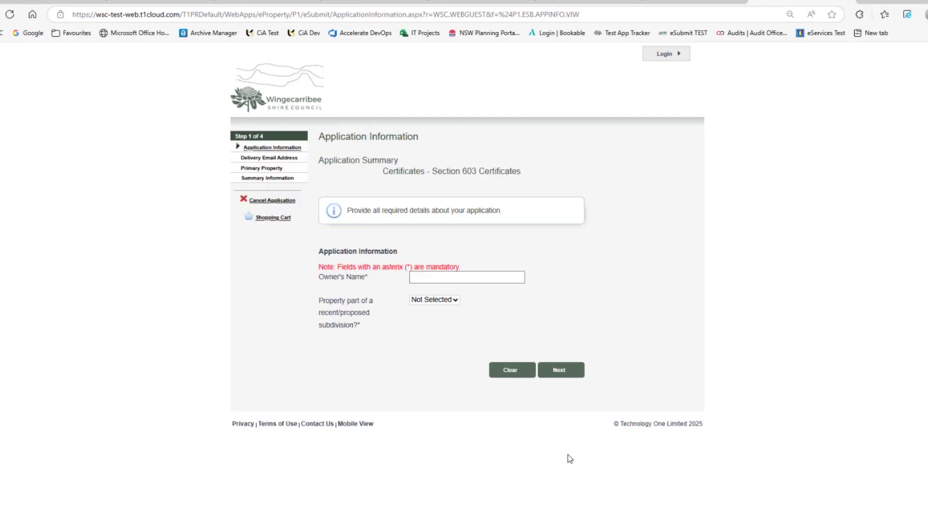
pyautogui.click(499, 275)
pyautogui.write('Joh')
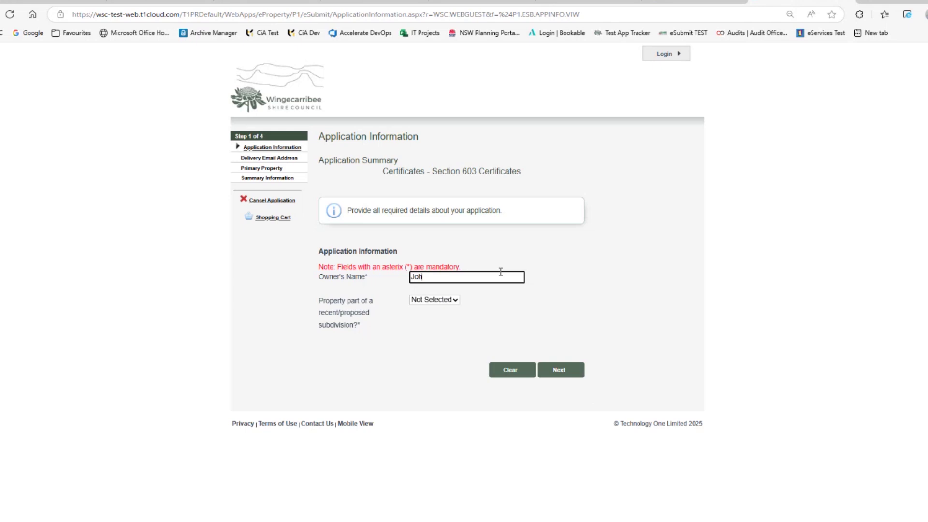
pyautogui.write('n Smith')
pyautogui.click(457, 300)
pyautogui.click(446, 327)
pyautogui.click(455, 301)
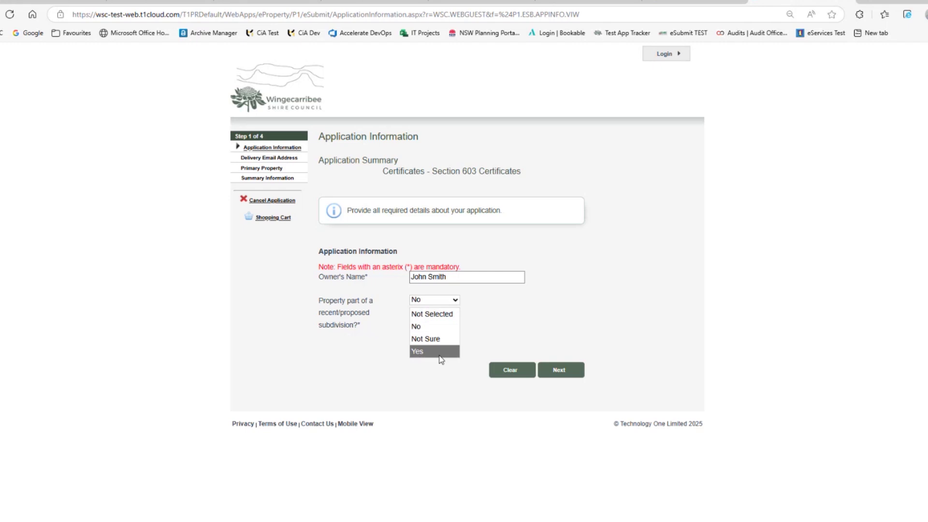
pyautogui.click(475, 305)
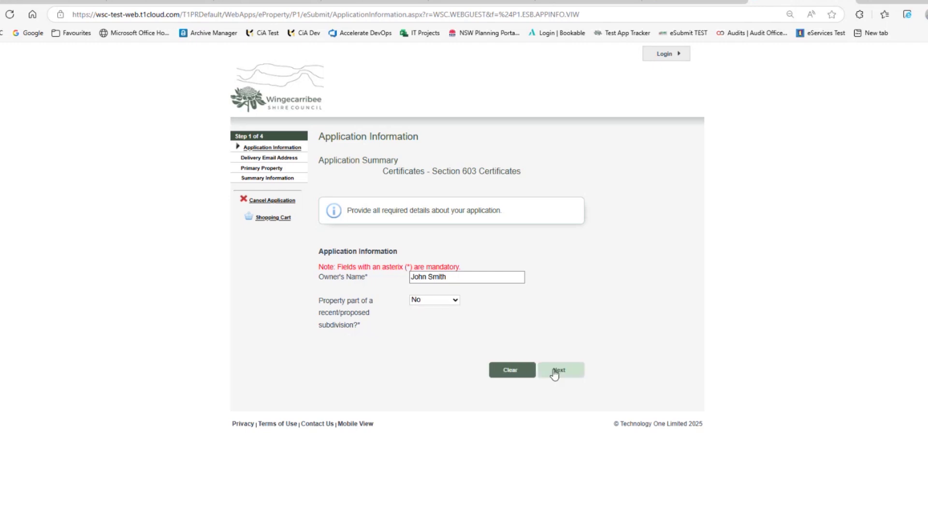
# Step: Advance from Application Information to the Delivery Email Address step
pyautogui.click(555, 371)
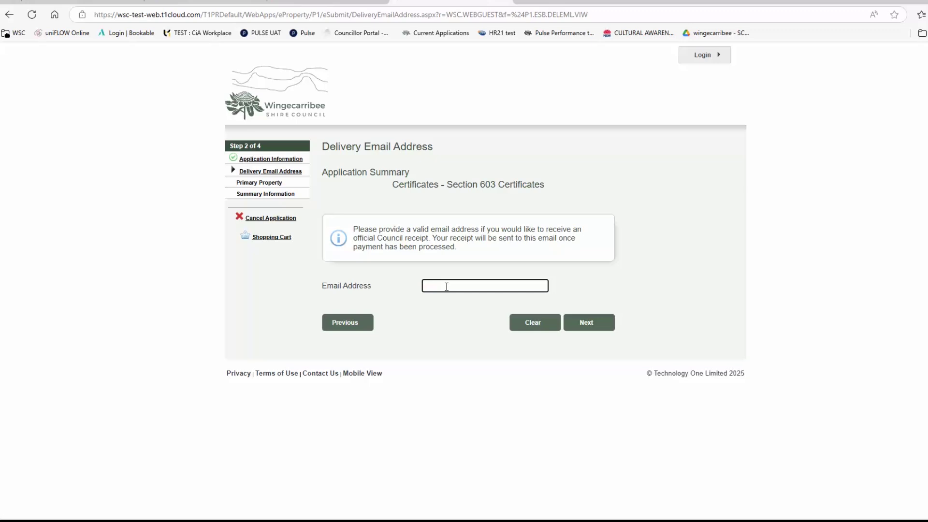
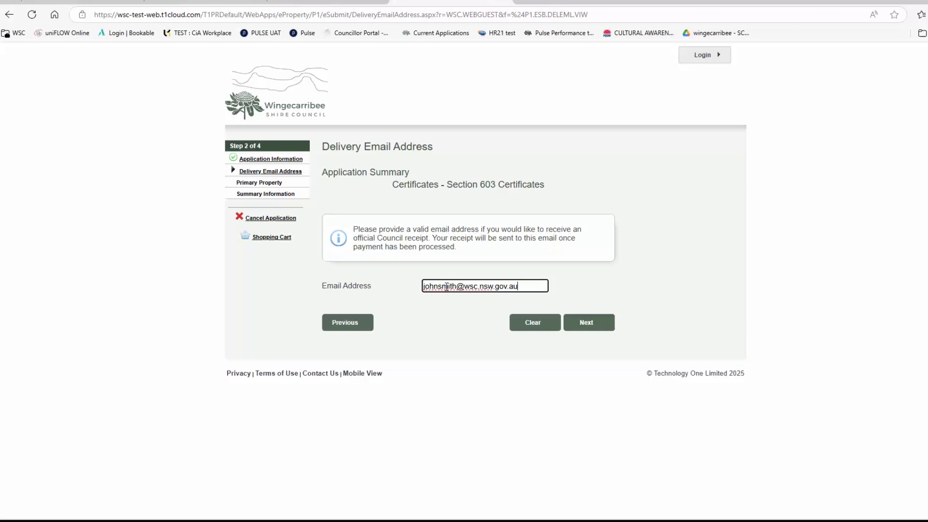
# Step: Search 68 Elizabeth Street, select the Civic Centre property and continue to the summary
pyautogui.click(597, 325)
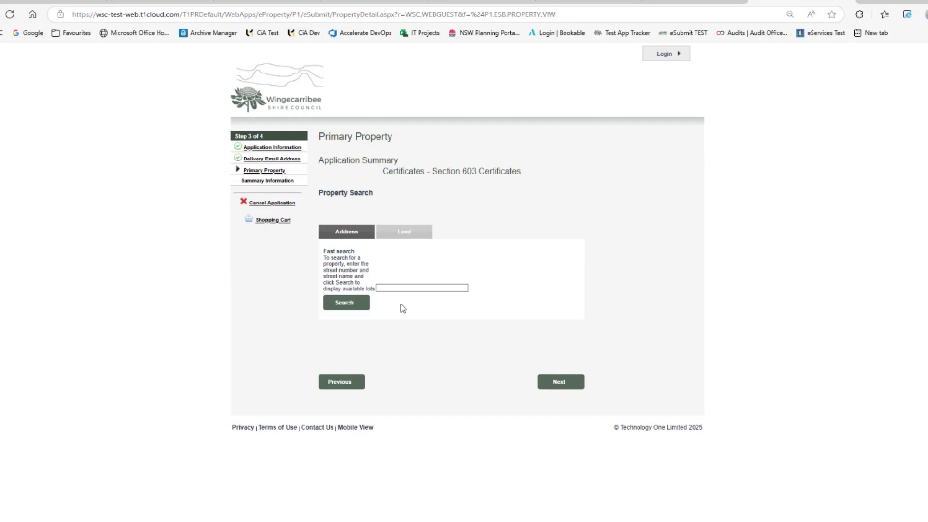
pyautogui.click(400, 287)
pyautogui.write('68 ')
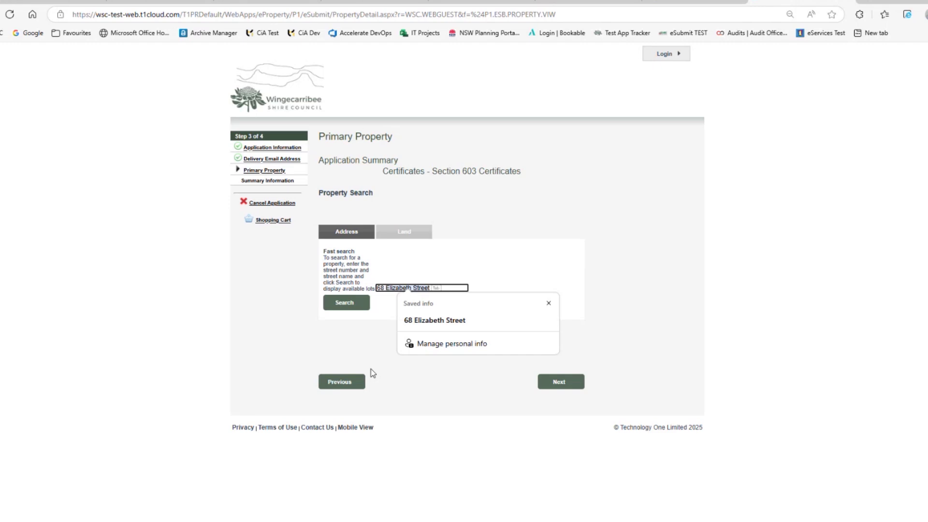
pyautogui.write('eth Street')
pyautogui.click(418, 321)
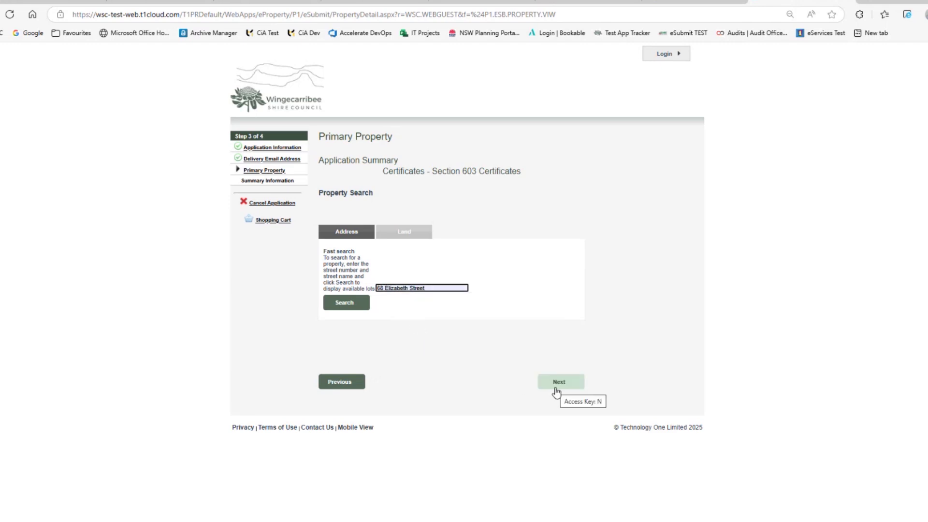
pyautogui.click(348, 307)
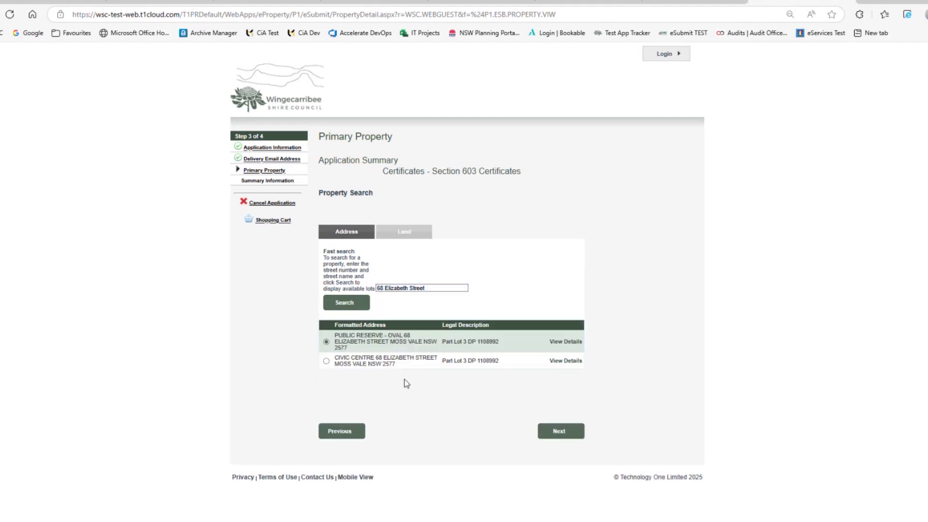
pyautogui.click(327, 362)
pyautogui.click(559, 436)
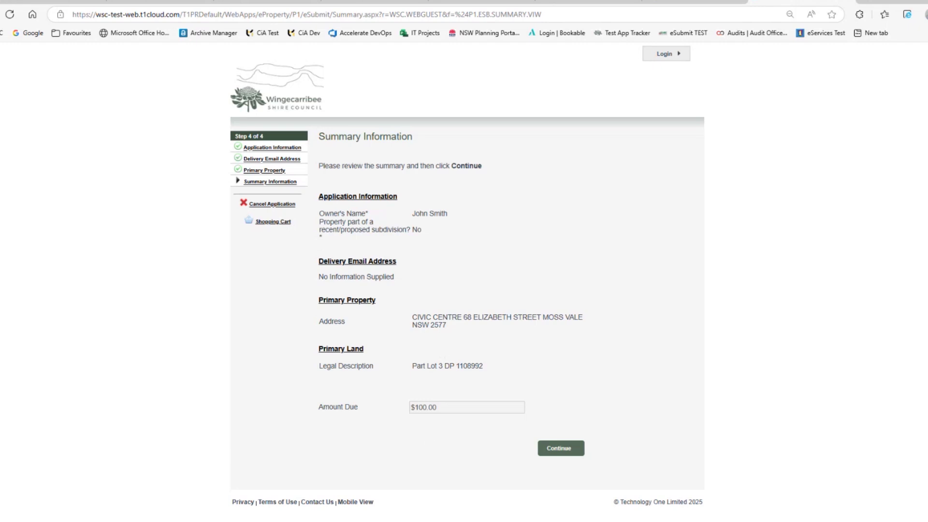
# Step: Submit the $100.00 Section 603 application from the Summary Information page into the cart
pyautogui.click(558, 448)
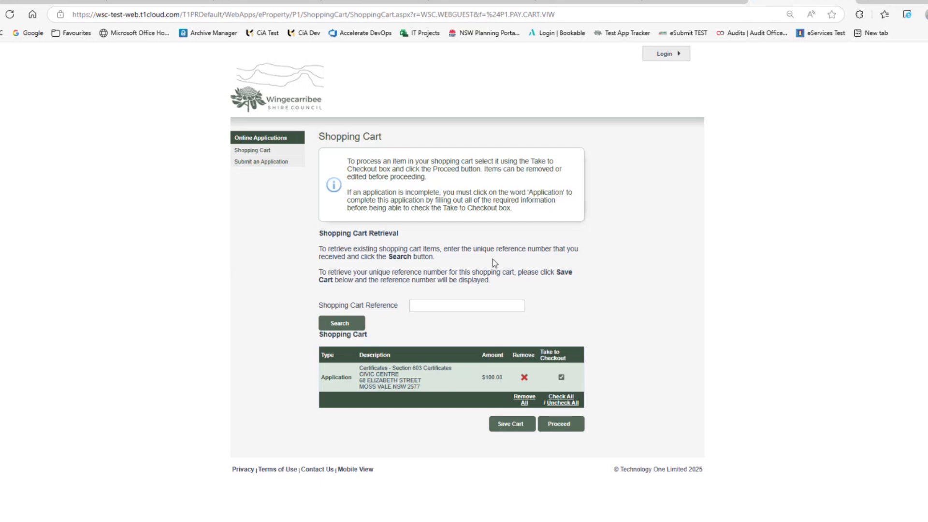
pyautogui.click(467, 305)
pyautogui.click(435, 338)
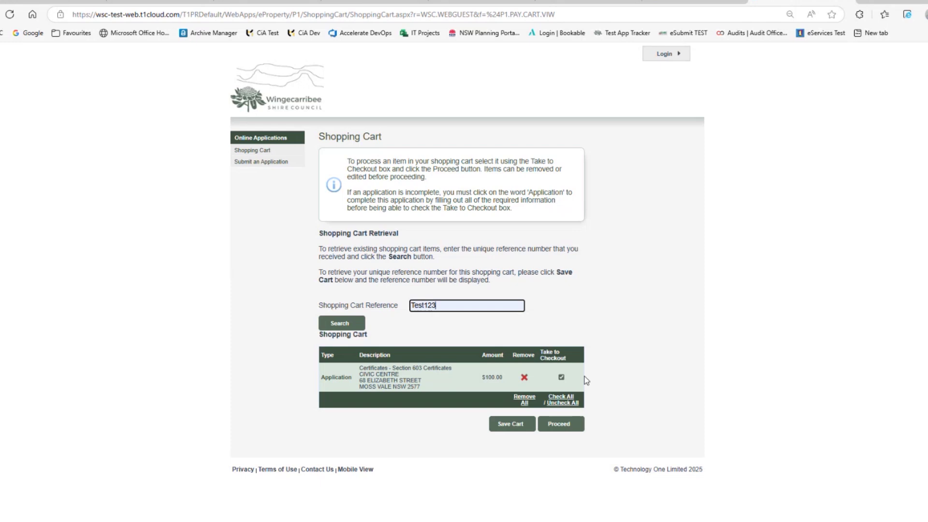
pyautogui.click(512, 426)
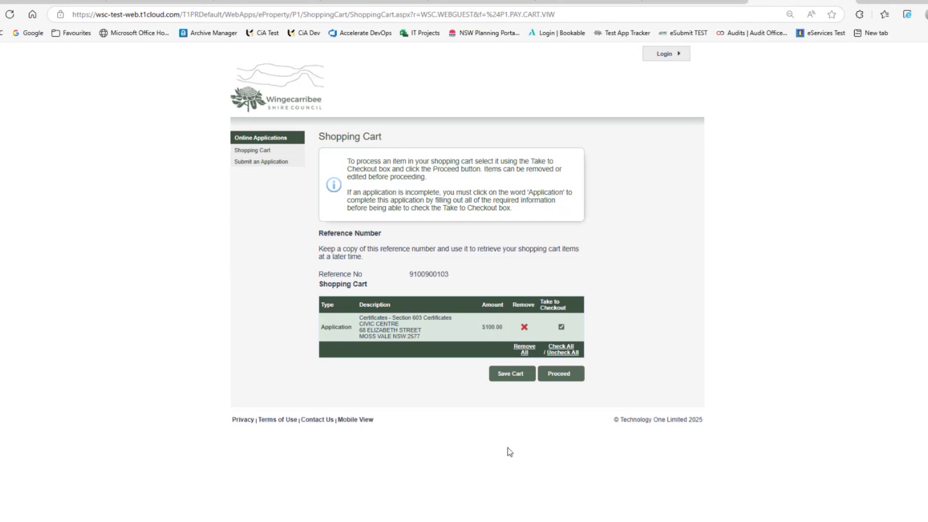
# Step: Start a Planning Cert. Standard s10.7(2) application with delivery email and reference number
pyautogui.click(262, 166)
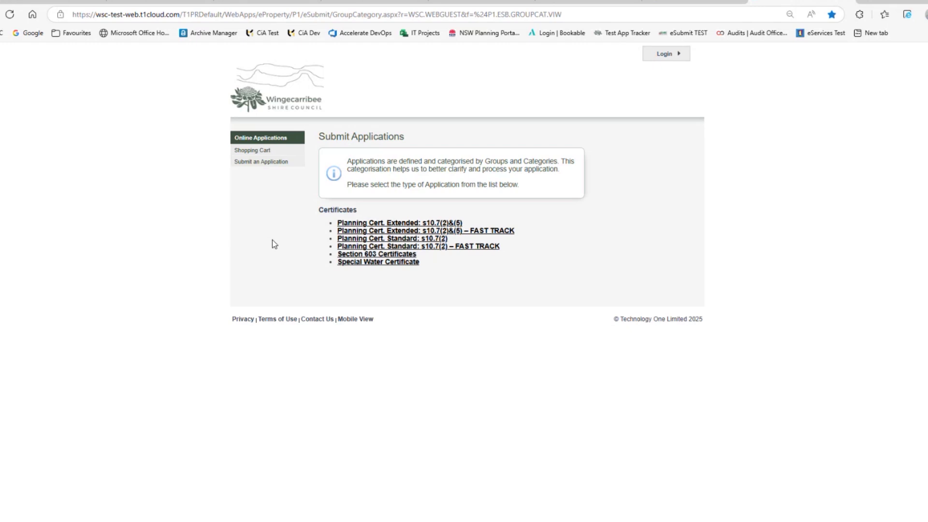
pyautogui.click(377, 238)
pyautogui.click(428, 276)
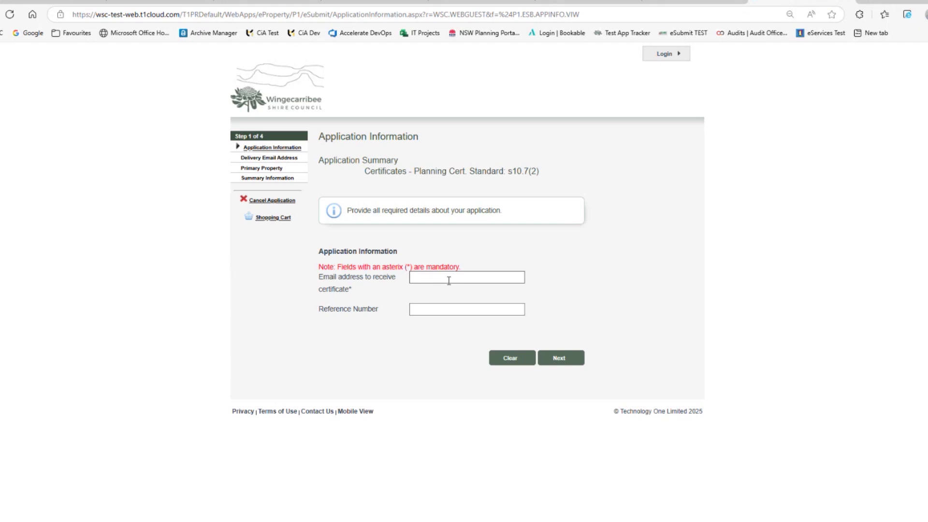
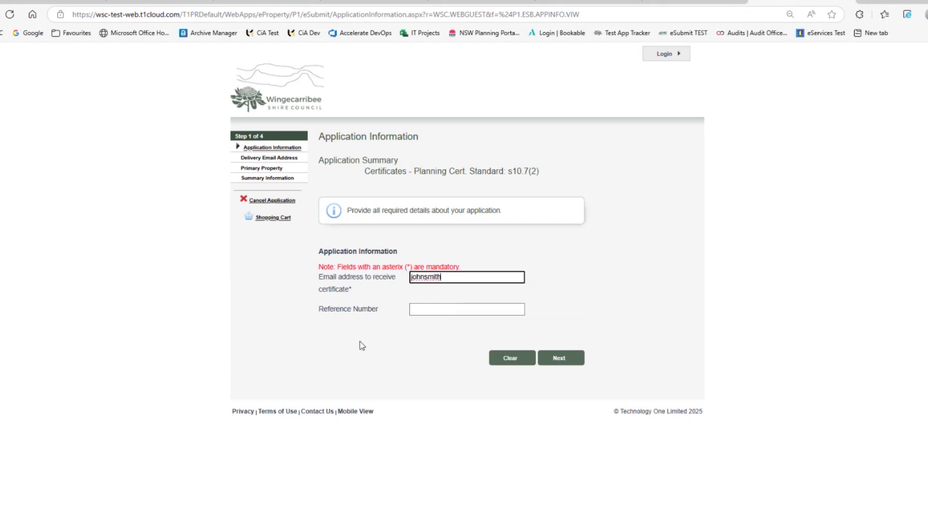
pyautogui.press('Tab')
pyautogui.write('hfhjfk')
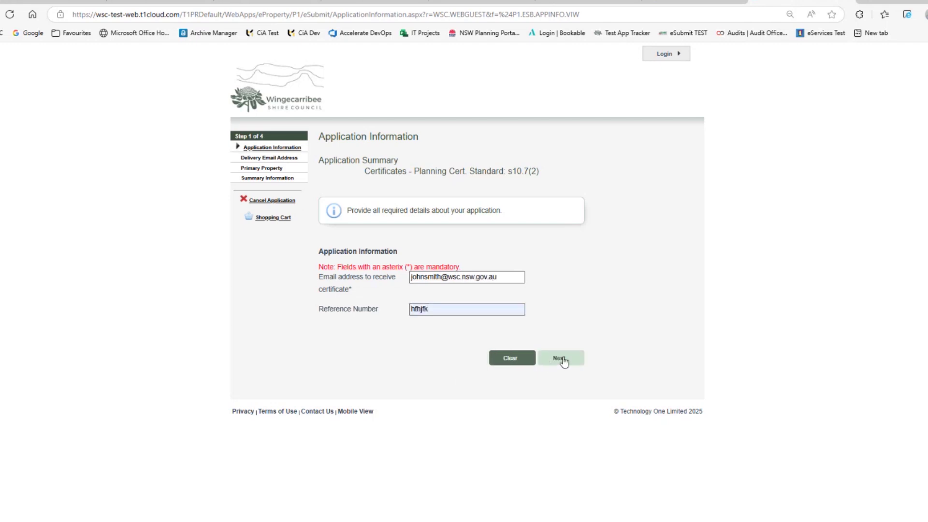
pyautogui.click(559, 357)
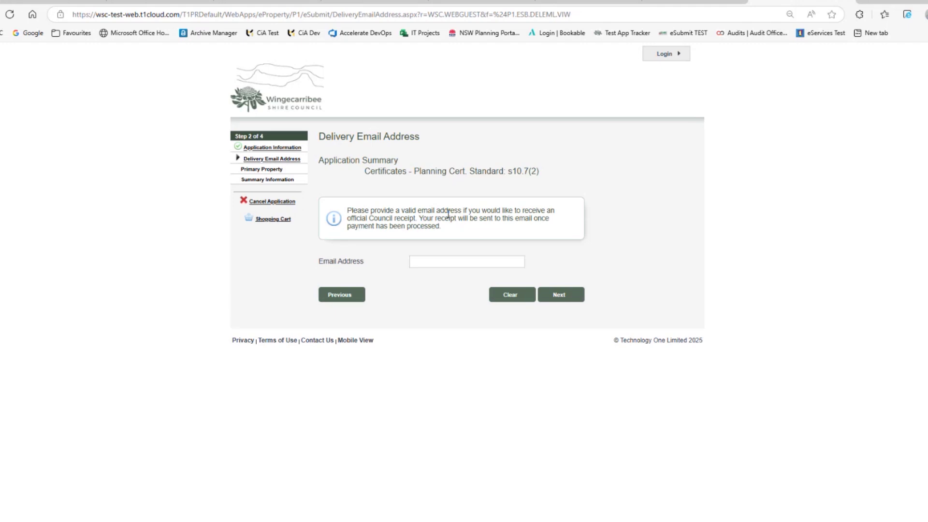
# Step: Accept the saved receipt email, choose the Civic Centre at 68 Elizabeth Street and add the $69.00 application to the cart
pyautogui.click(456, 261)
pyautogui.click(464, 279)
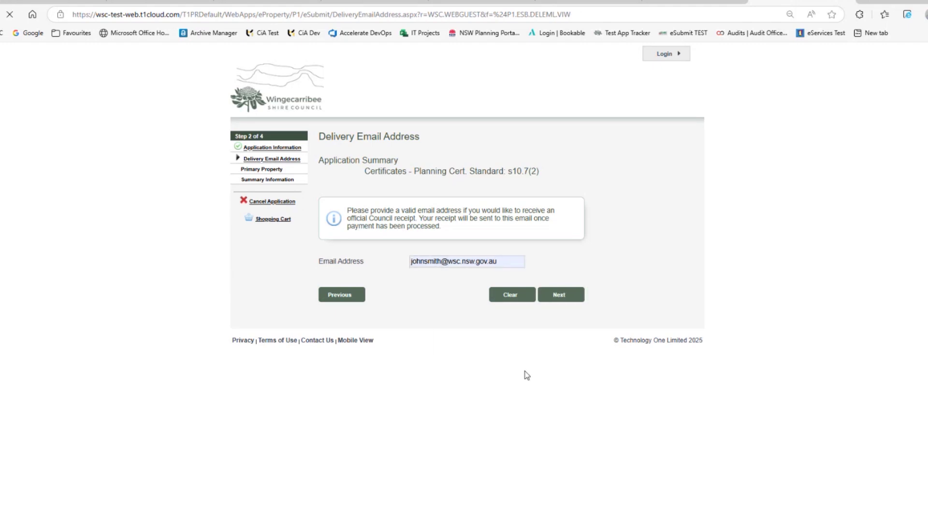
pyautogui.click(347, 310)
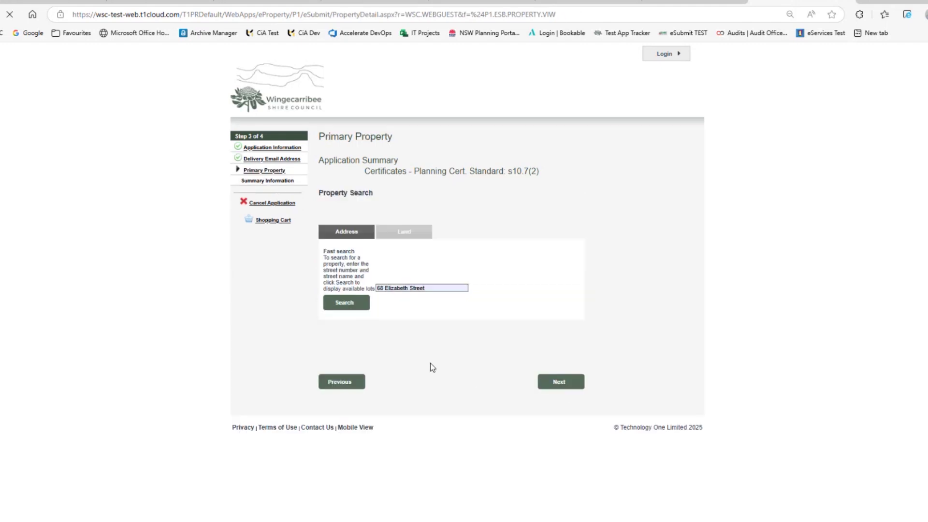
pyautogui.click(326, 361)
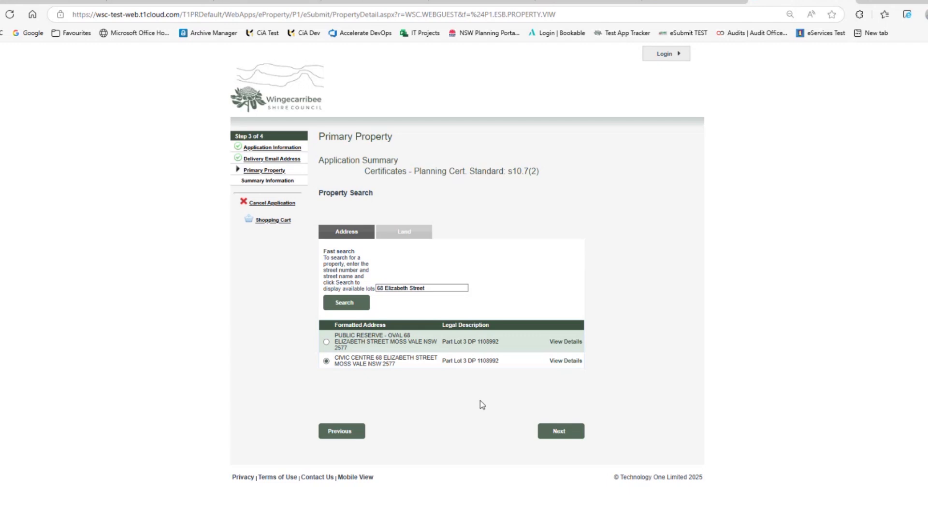
pyautogui.click(570, 432)
pyautogui.click(559, 443)
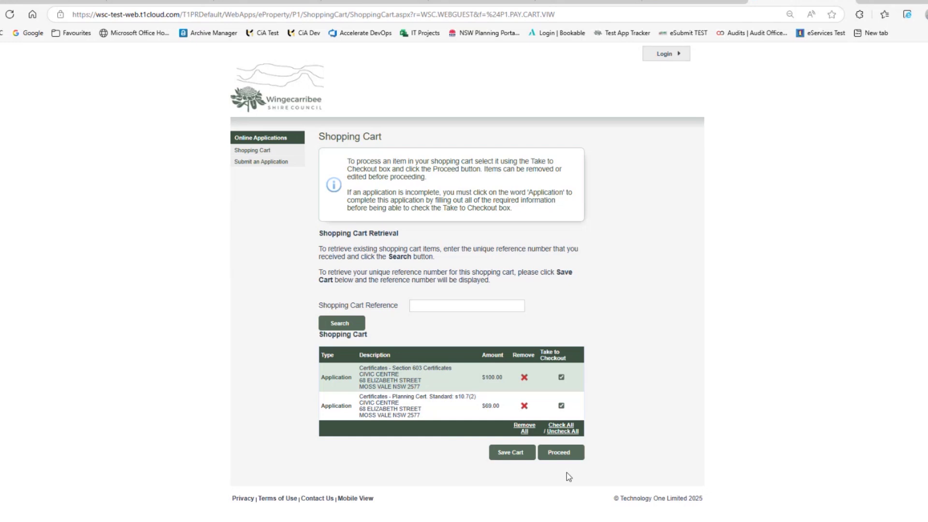
# Step: Proceed to payment with both cart applications ticked for checkout
pyautogui.click(561, 460)
pyautogui.click(480, 297)
pyautogui.write('John')
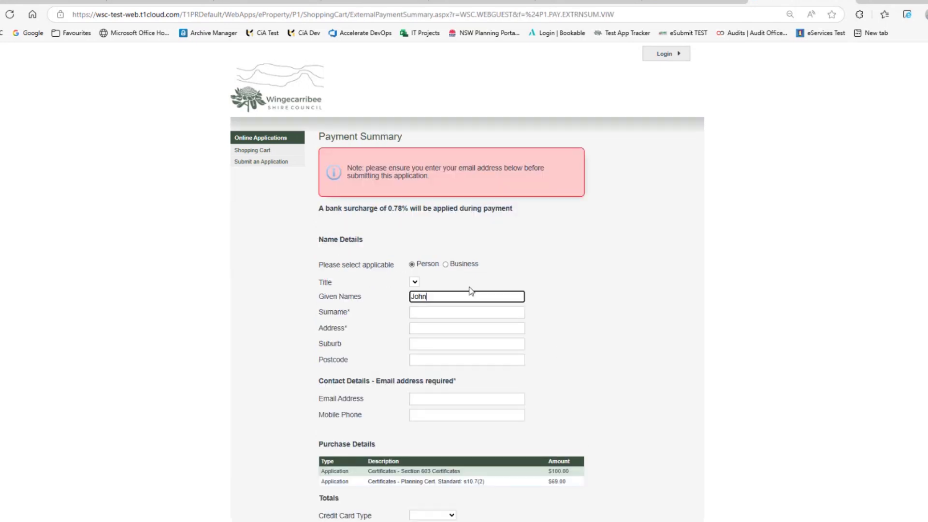
pyautogui.press('Tab')
pyautogui.write('Smith')
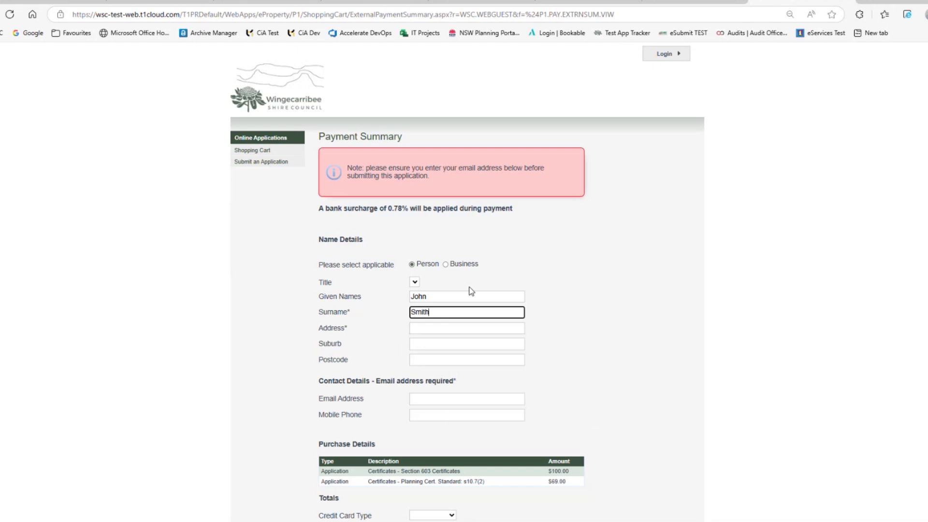
pyautogui.press('Tab')
pyautogui.write('6')
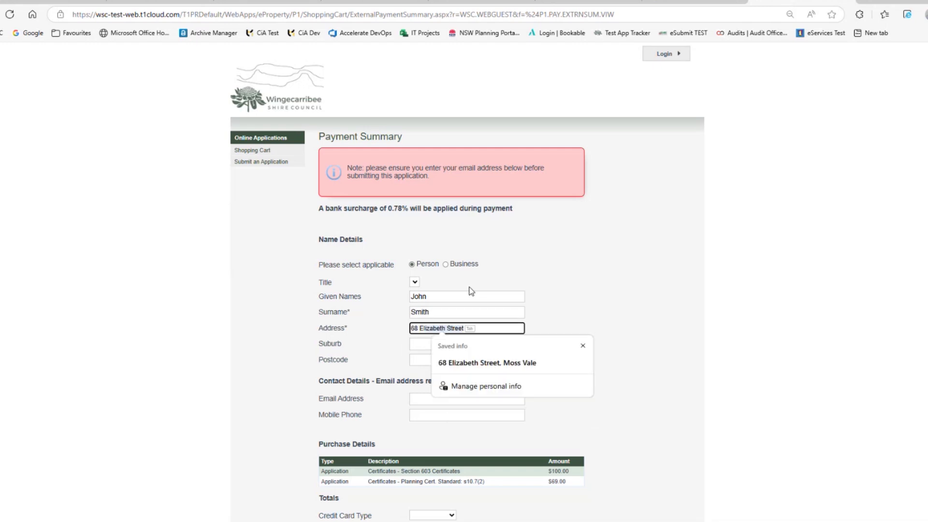
pyautogui.click(508, 362)
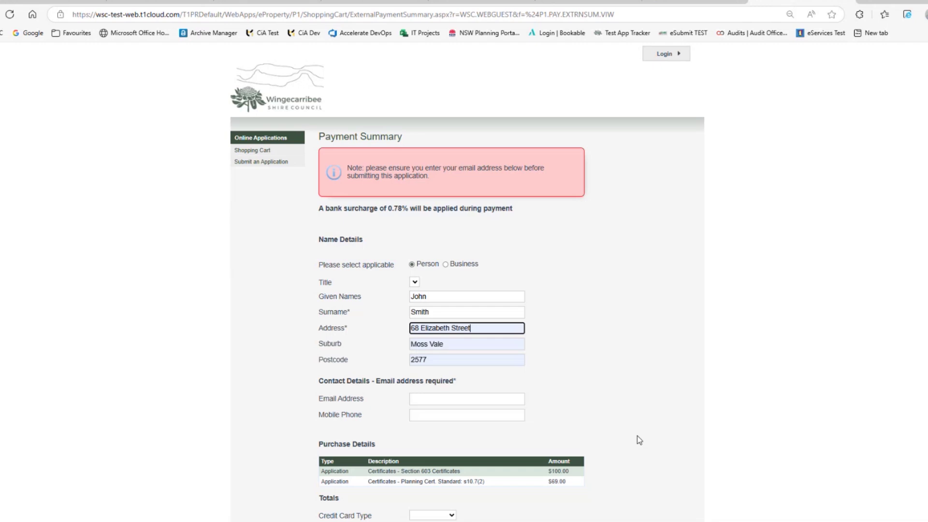
pyautogui.press('Tab')
pyautogui.press('Tab')
pyautogui.press('Tab')
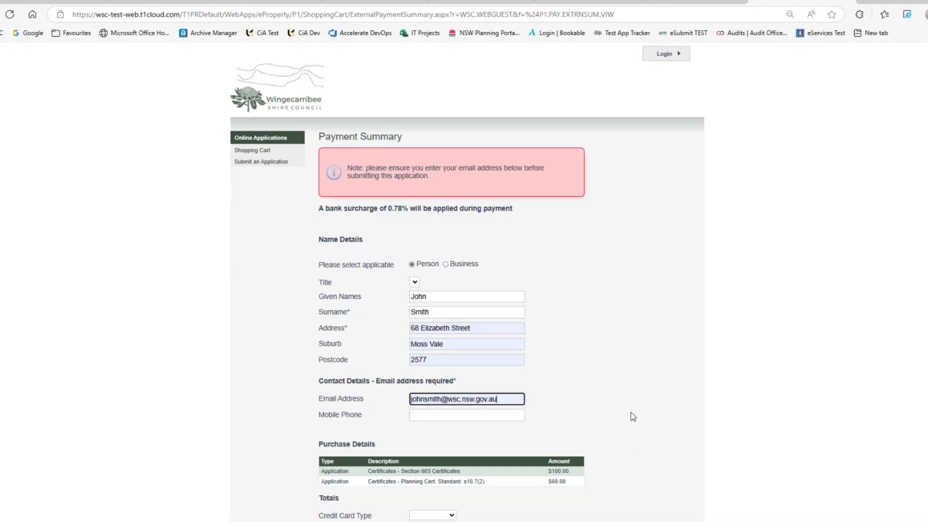
pyautogui.scroll(-2, 654, 406)
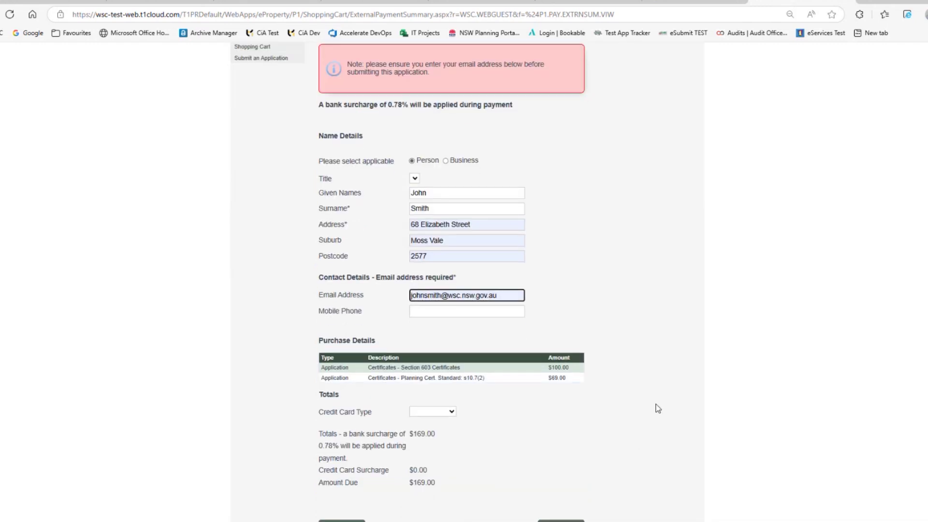
pyautogui.click(452, 412)
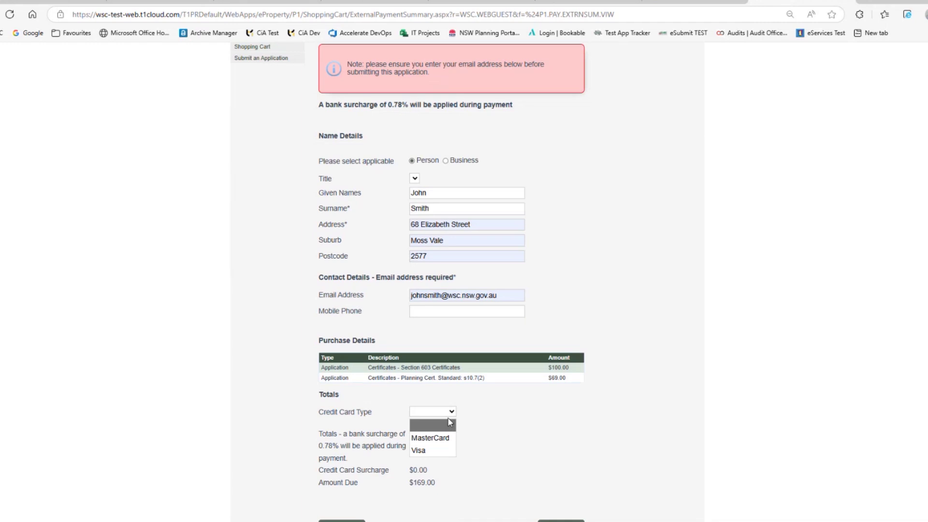
pyautogui.click(445, 451)
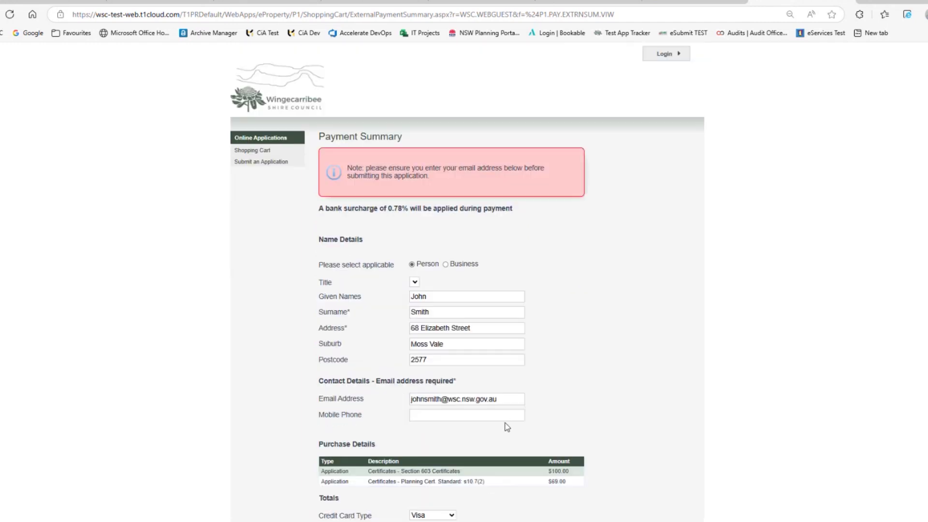
pyautogui.scroll(-2, 510, 422)
pyautogui.scroll(-1, 510, 426)
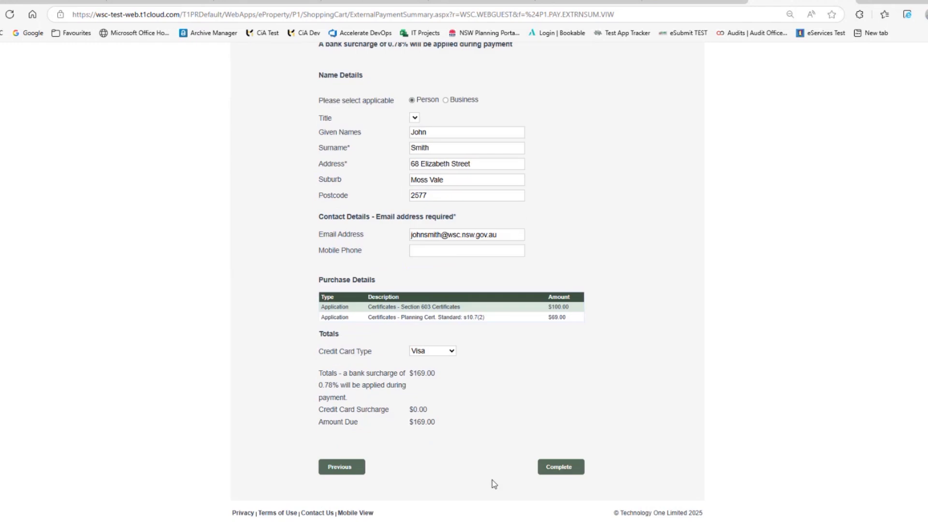
pyautogui.click(561, 465)
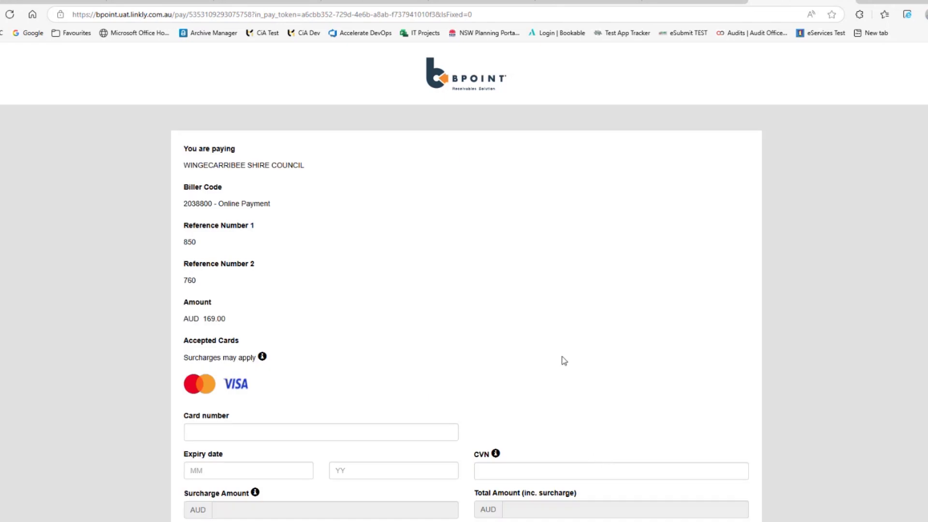
pyautogui.scroll(-2, 561, 360)
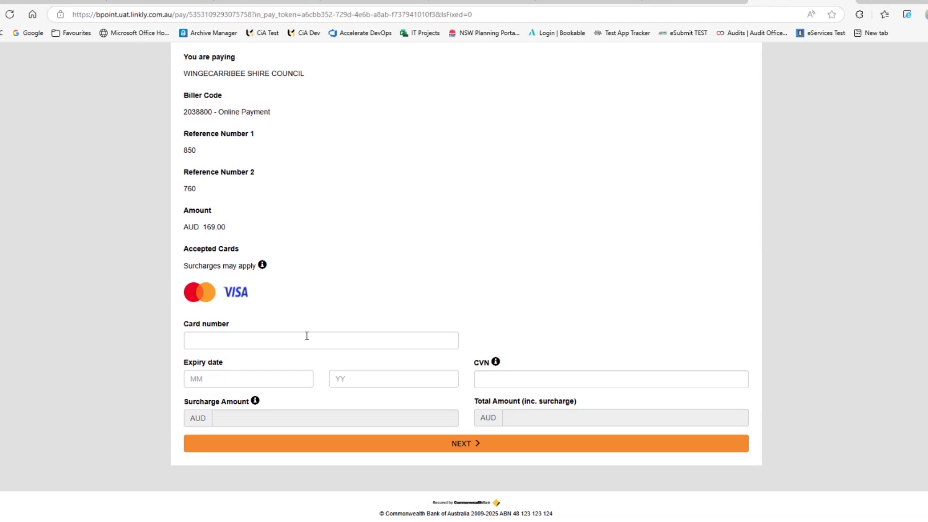
# Step: Fill in the saved card number, expiry and CVN for AUD 169.00 and continue to Review Details
pyautogui.click(273, 343)
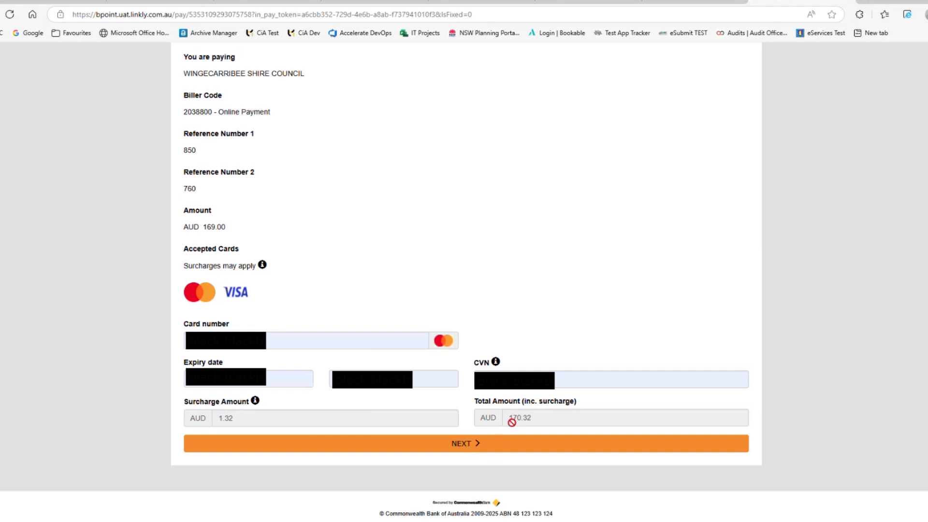
pyautogui.click(524, 444)
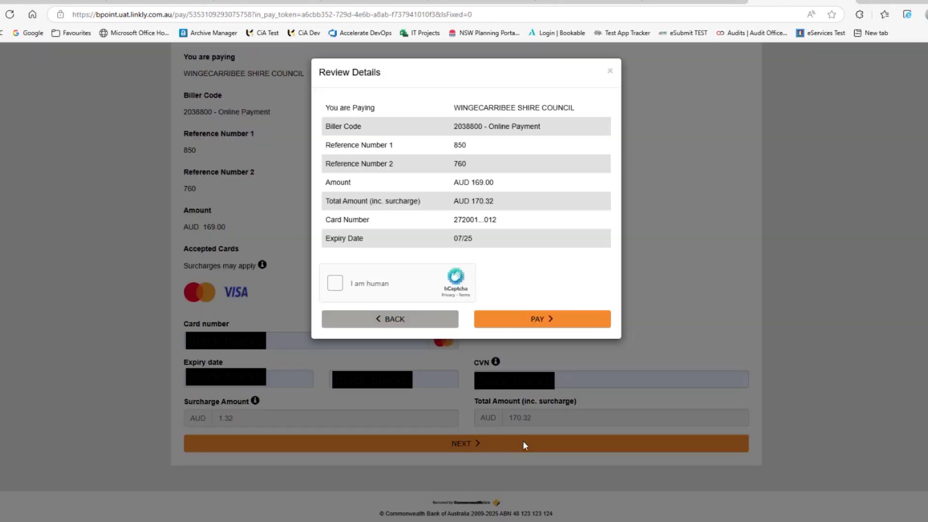
# Step: Complete the hCaptcha human check by selecting the bouncing balls across both image grids and verifying
pyautogui.click(334, 284)
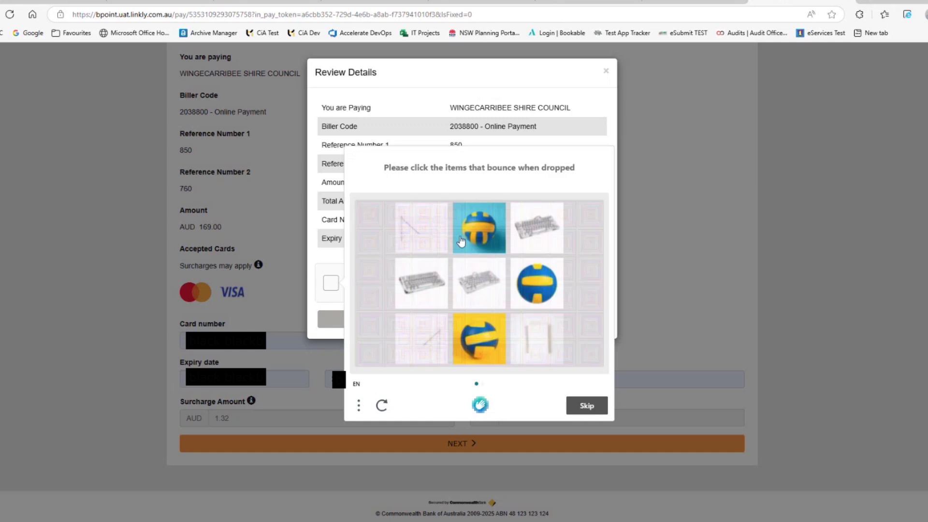
pyautogui.click(480, 228)
pyautogui.click(532, 290)
pyautogui.click(470, 351)
pyautogui.click(583, 403)
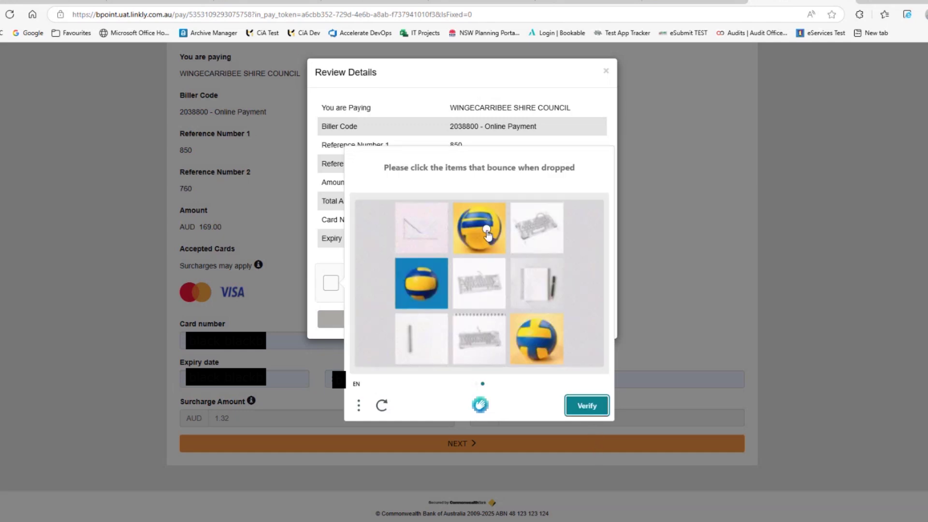
pyautogui.click(487, 234)
pyautogui.click(429, 292)
pyautogui.click(529, 337)
pyautogui.click(587, 406)
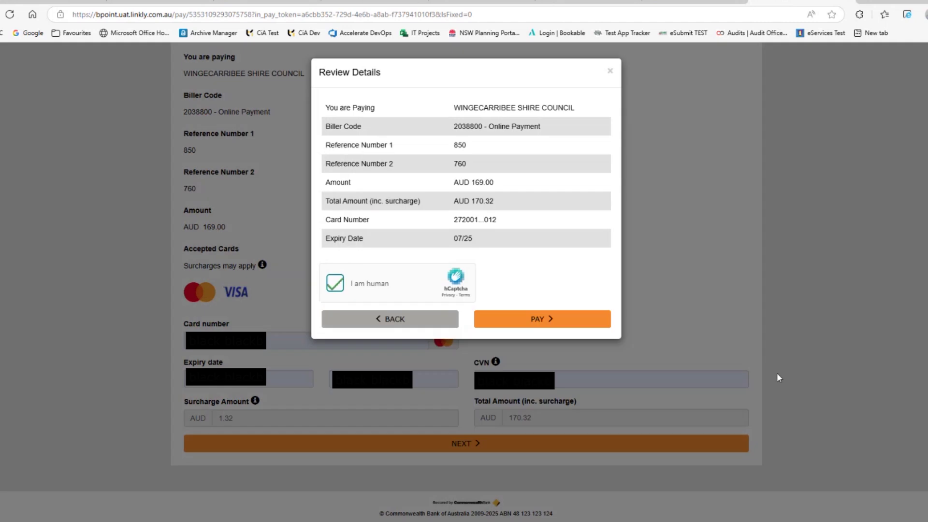
# Step: Pay the AUD 170.32 council total through BPOINT
pyautogui.click(601, 325)
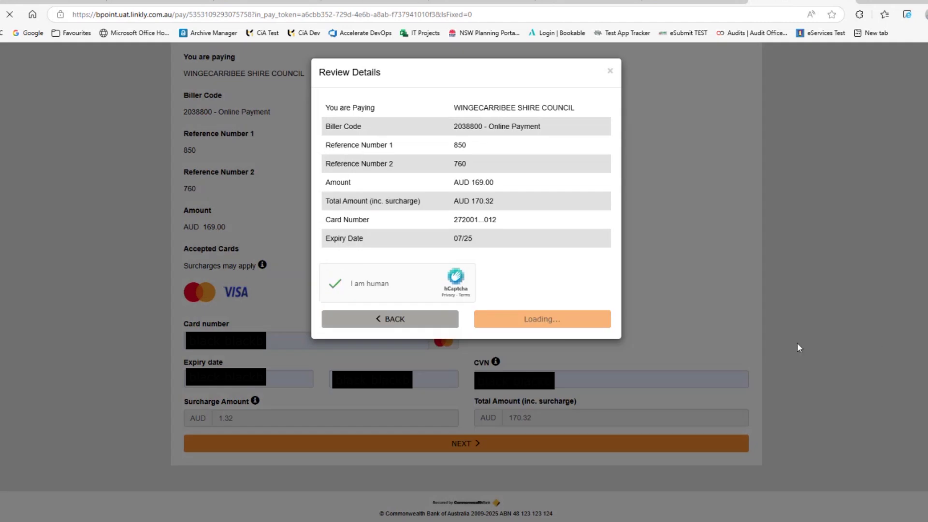